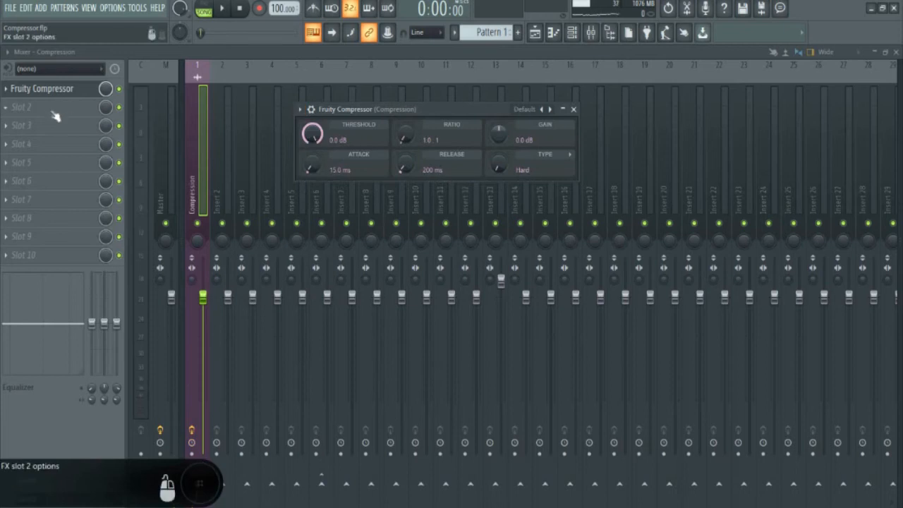
Load a second Fruity Compressor into effect slot 2 of the Compression track and delete it again
click(59, 113)
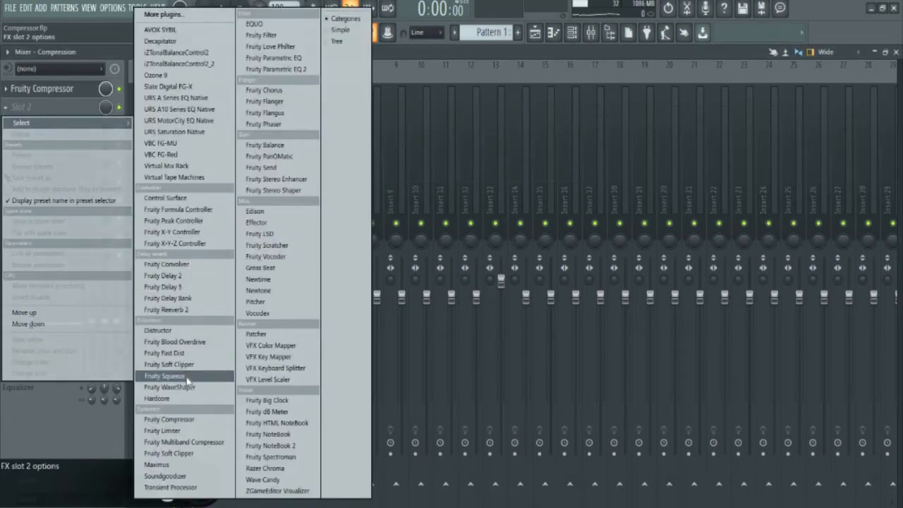
click(183, 419)
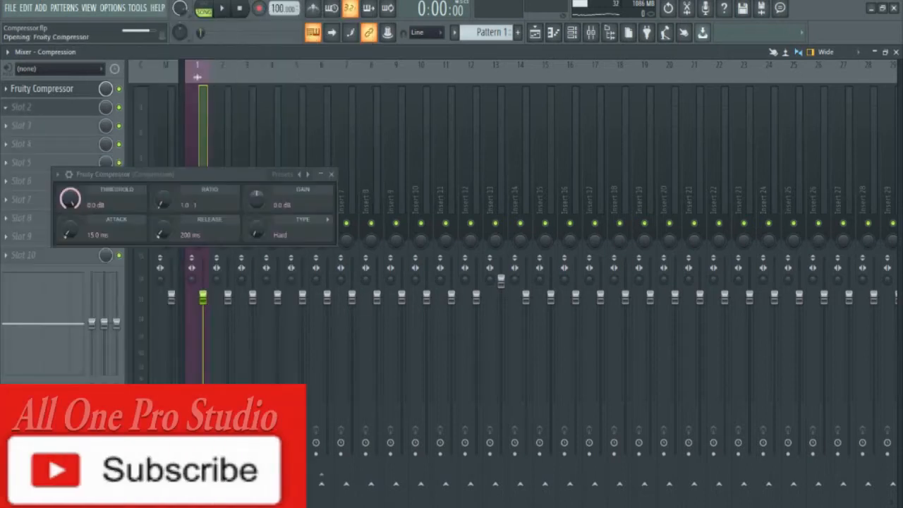
click(5, 108)
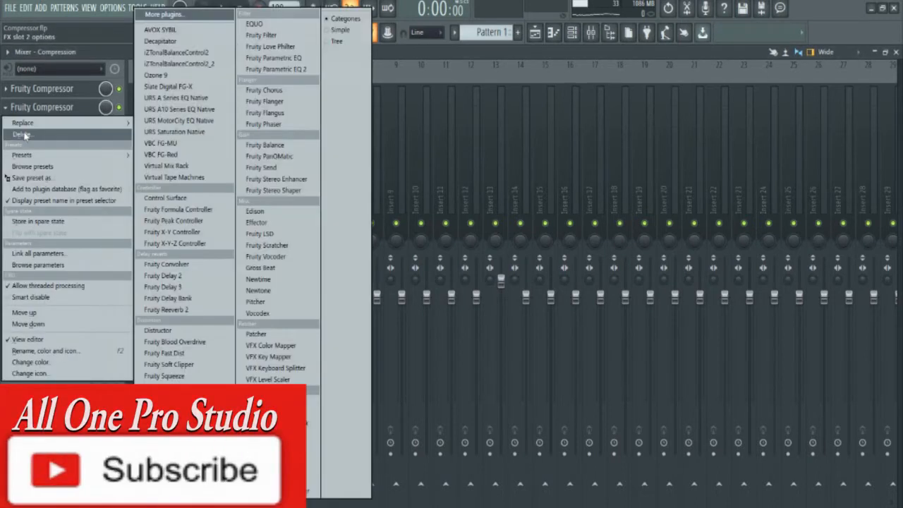
click(22, 133)
click(516, 299)
View the Compression clip in the playlist, return to the mixer and play the clip
key(F5)
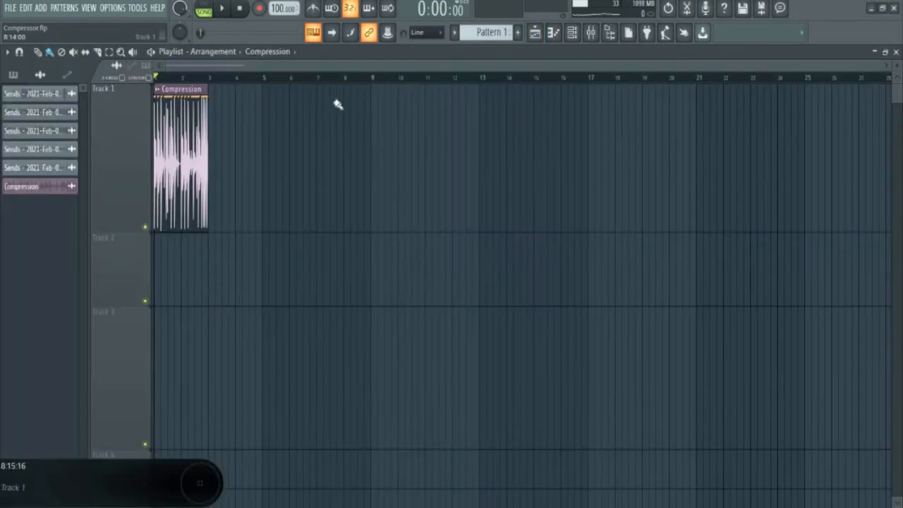
click(591, 31)
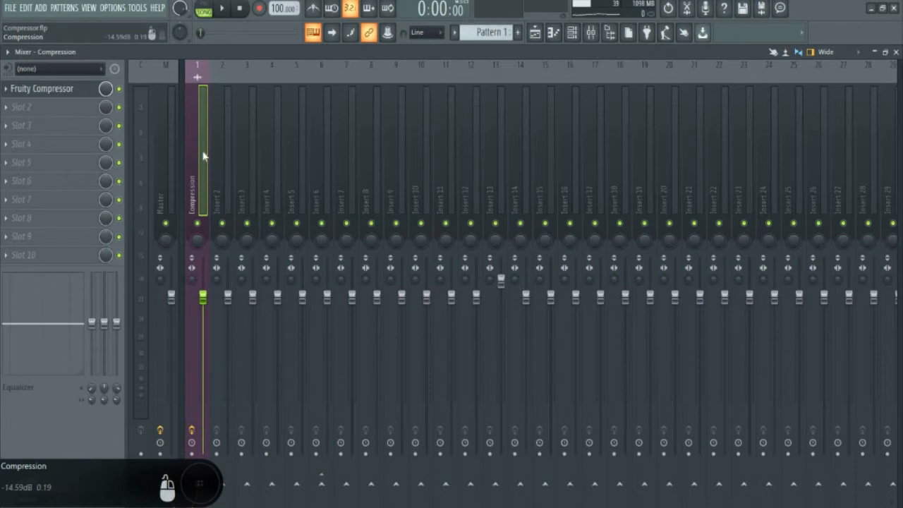
key(space)
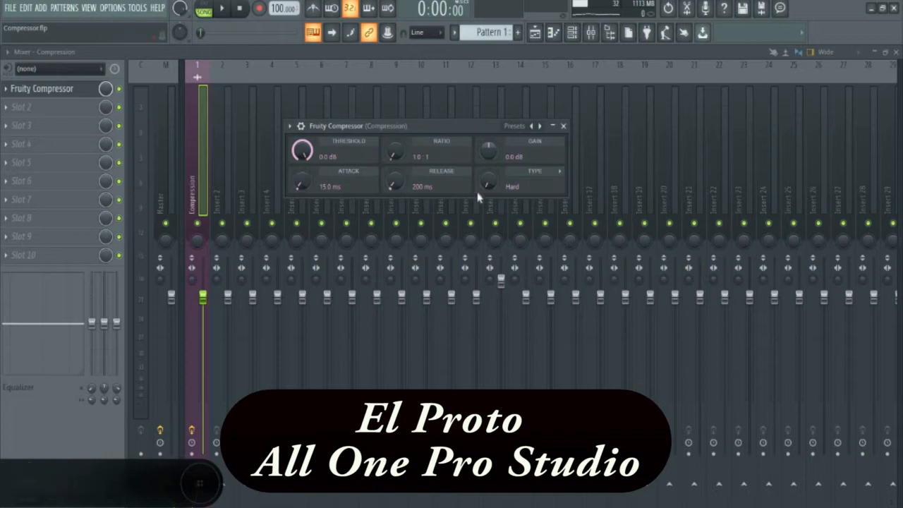
Lower the Fruity Compressor threshold to -39.7 dB and play the clip briefly to hear the effect
drag(434, 128, 454, 140)
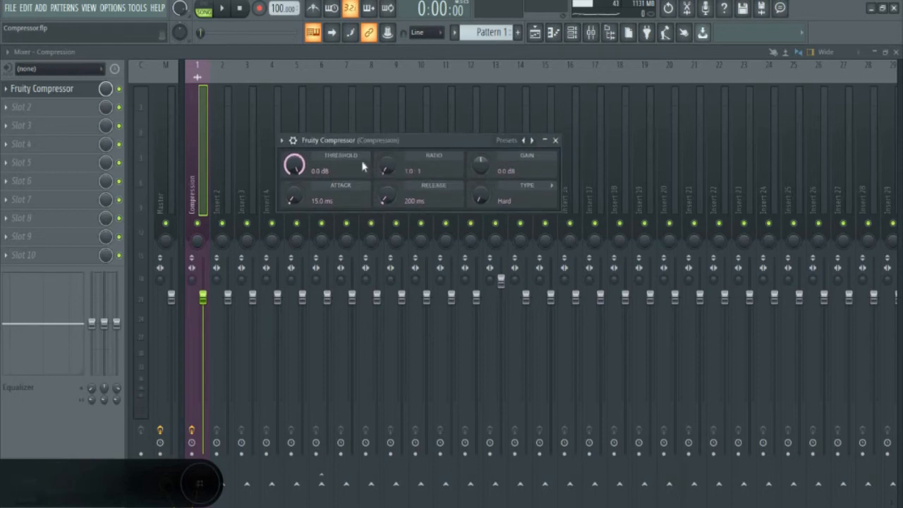
mouse_move(295, 164)
mouse_down()
mouse_move(295, 204)
mouse_move(312, 169)
mouse_up()
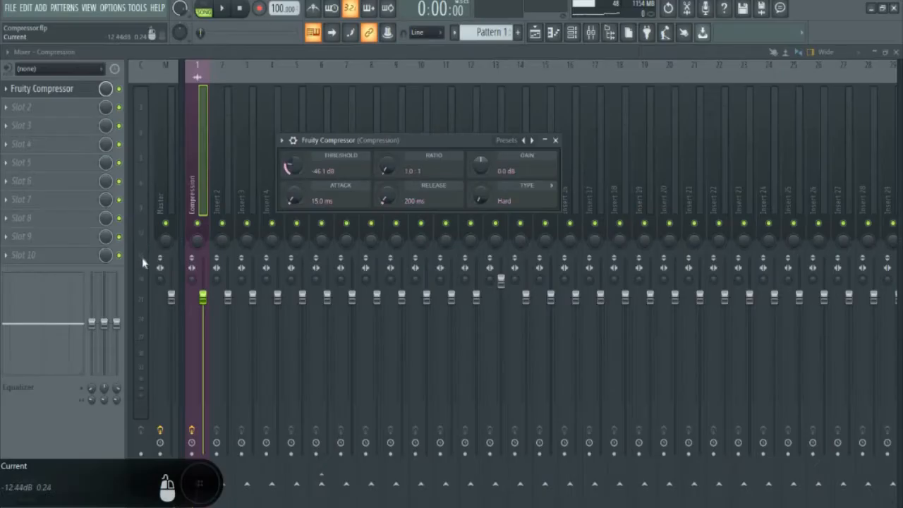
key(Escape)
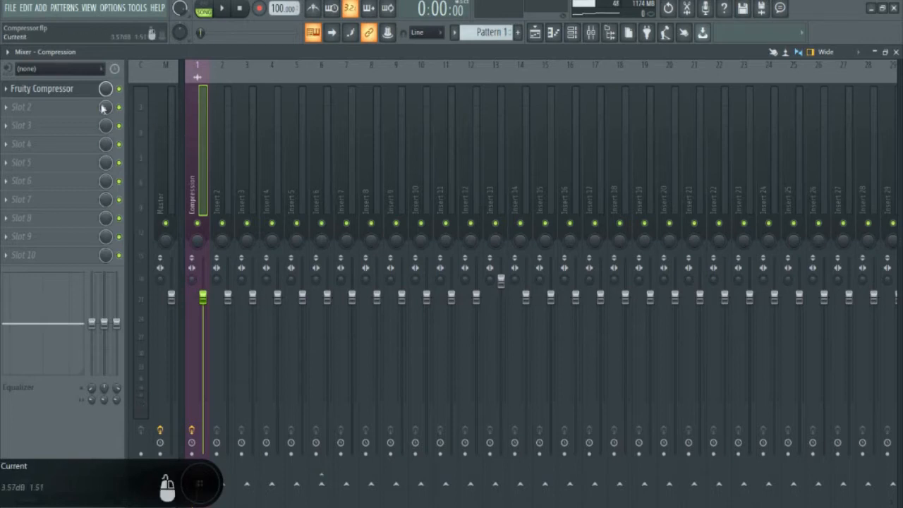
click(58, 89)
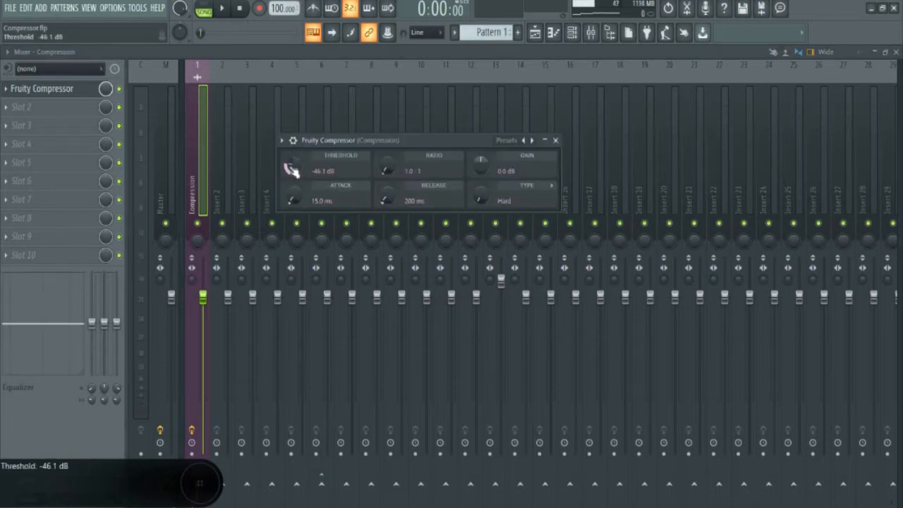
drag(292, 169, 289, 144)
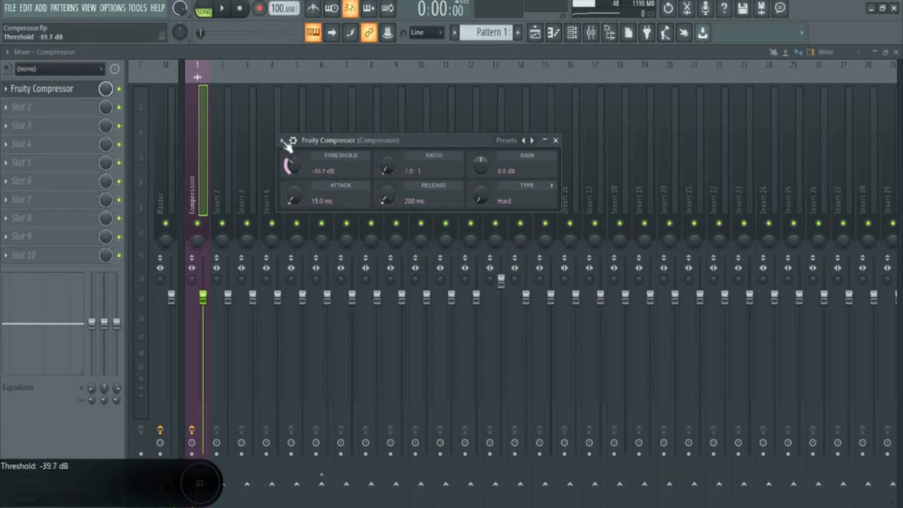
click(224, 10)
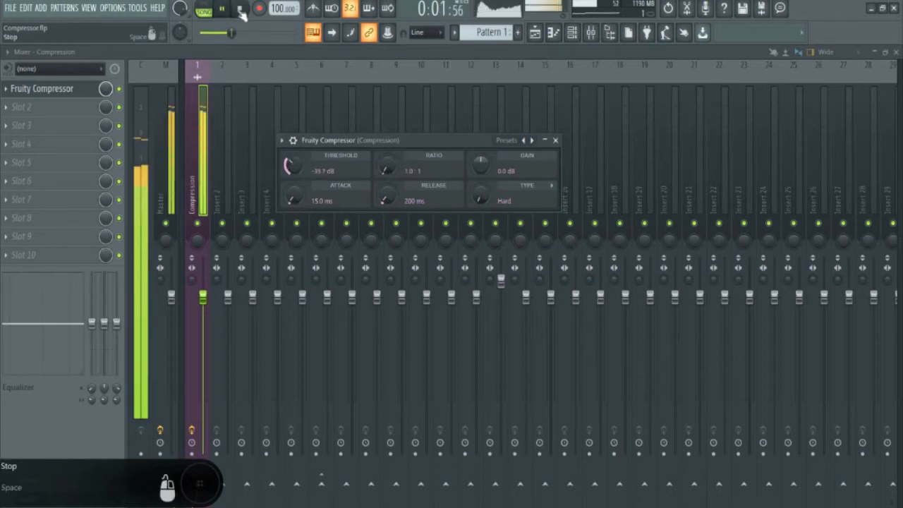
click(240, 10)
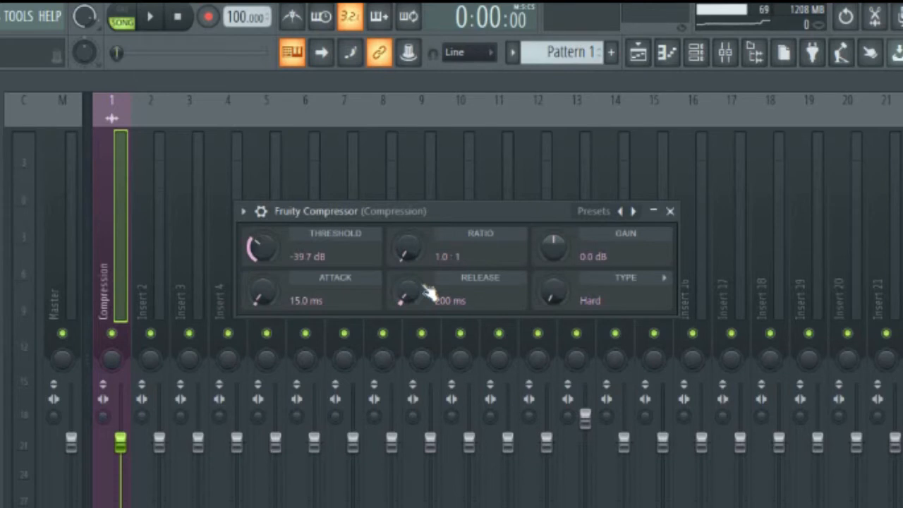
Set the compressor ratio to 2.1:1 and the threshold to -60.0 dB, and play the clip briefly
mouse_move(407, 248)
mouse_down()
mouse_move(407, 226)
mouse_move(407, 258)
mouse_up()
drag(407, 258, 407, 260)
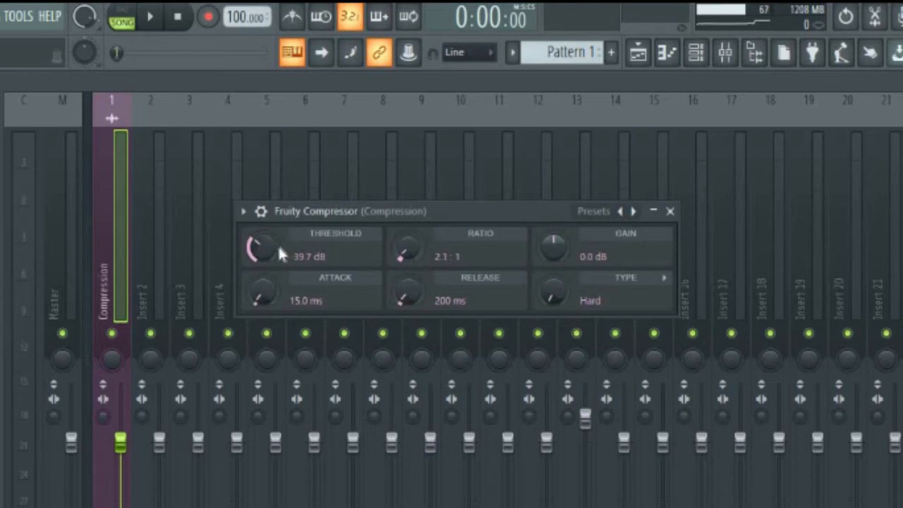
mouse_move(253, 241)
mouse_down()
mouse_move(254, 269)
mouse_move(254, 243)
mouse_up()
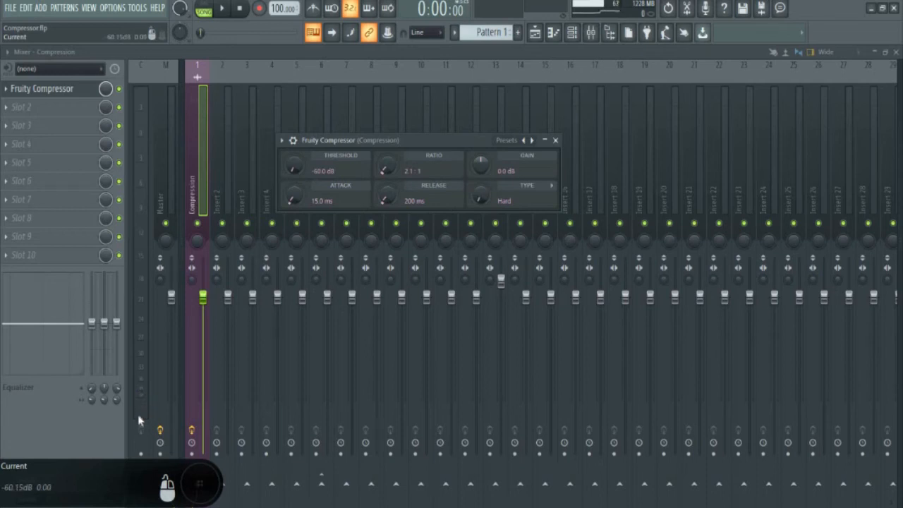
key(space)
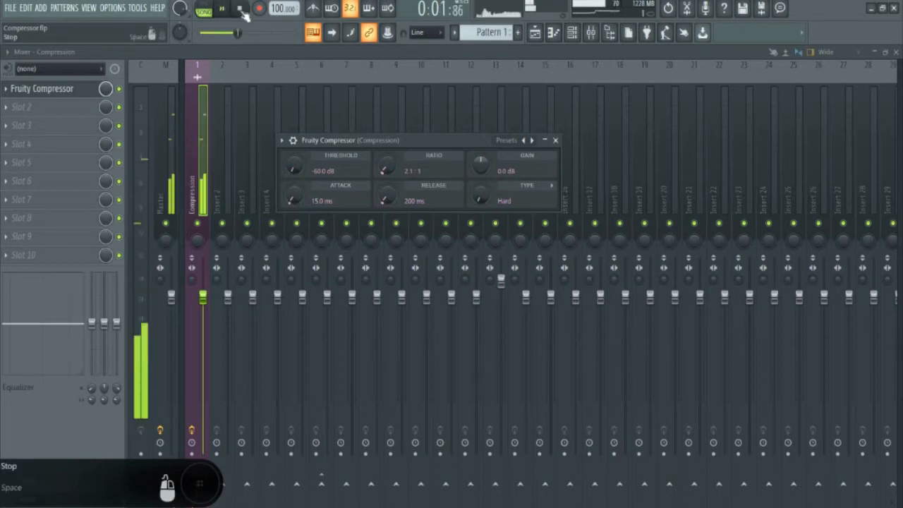
click(241, 9)
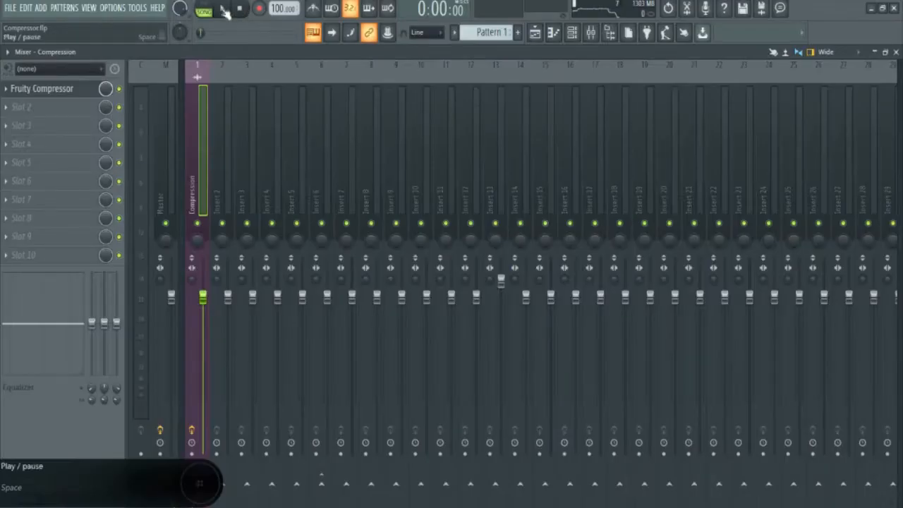
Play the clip with the current compression, reopen the compressor and audition it with the attack at 0.0 ms
click(223, 9)
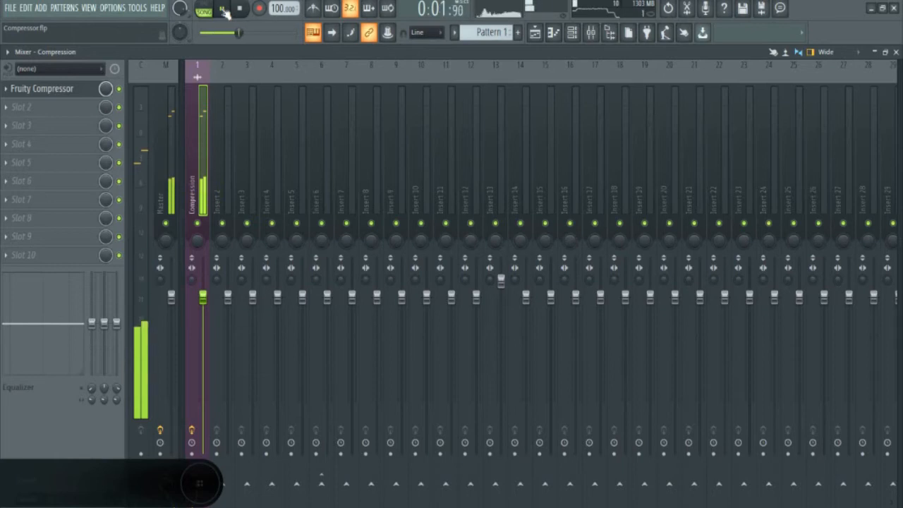
click(61, 92)
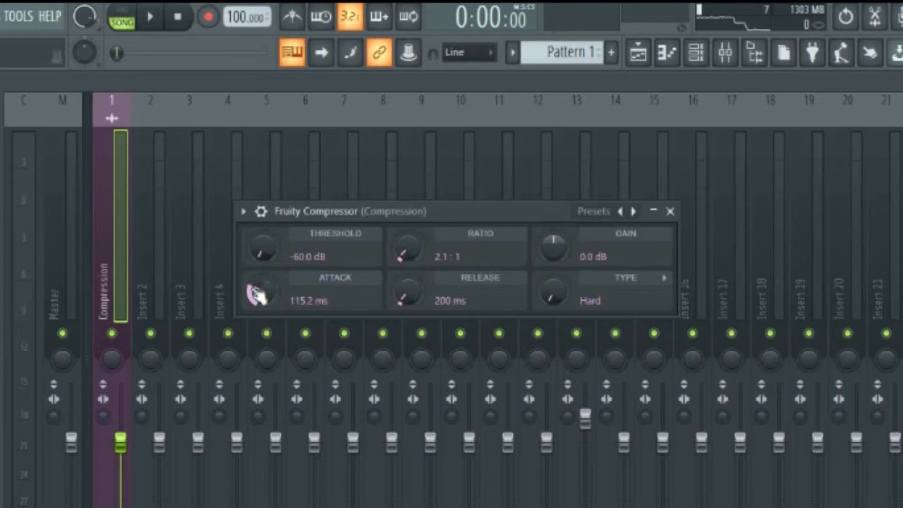
drag(256, 295, 256, 325)
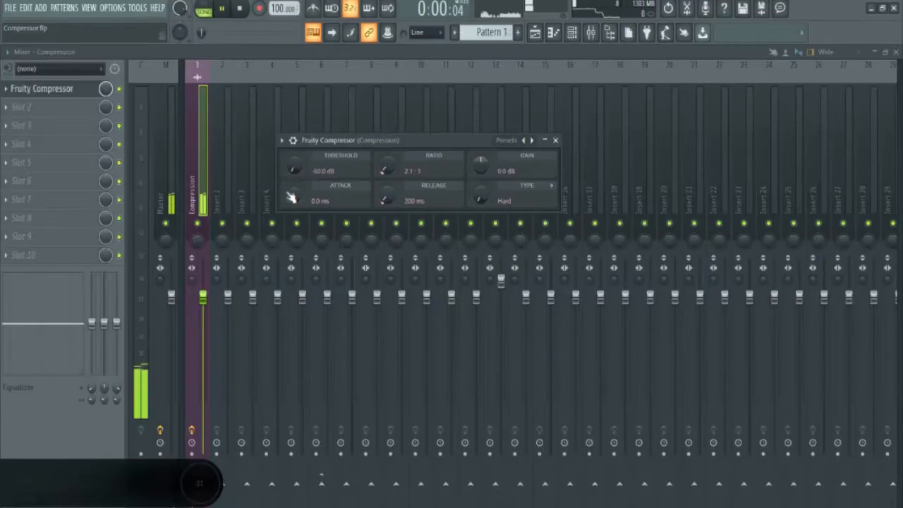
key(space)
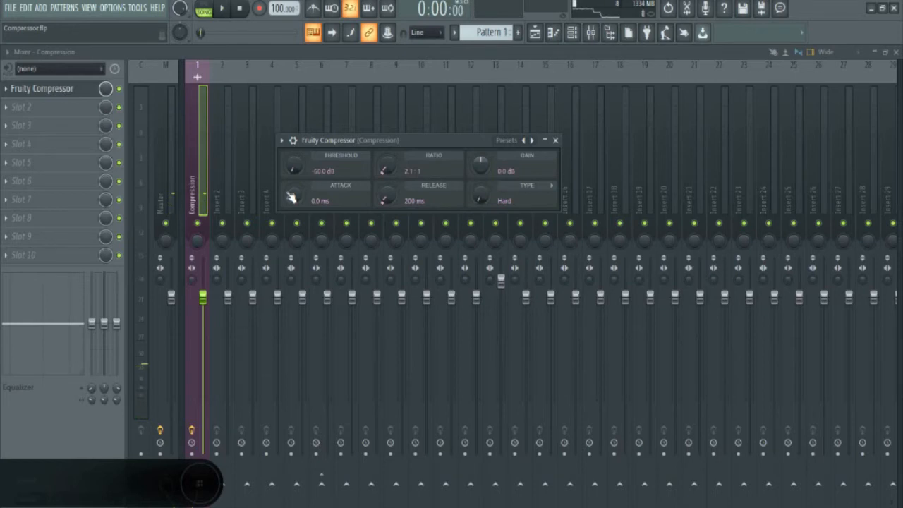
Raise the compressor attack to 111.6 ms and play the clip to compare
drag(291, 198, 291, 161)
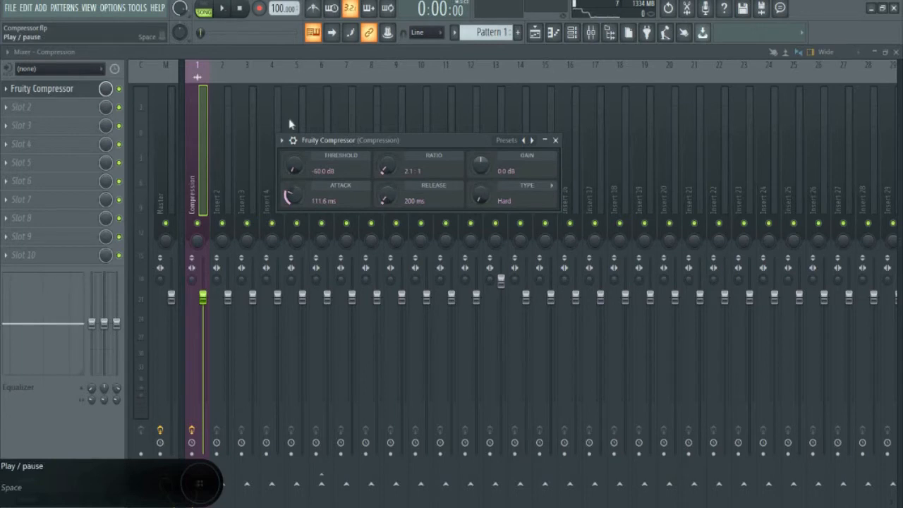
click(234, 9)
click(224, 9)
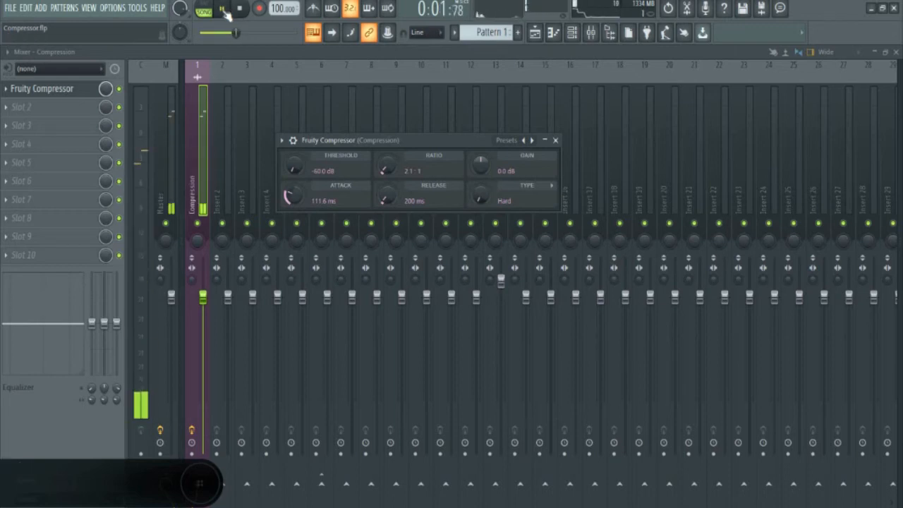
click(240, 8)
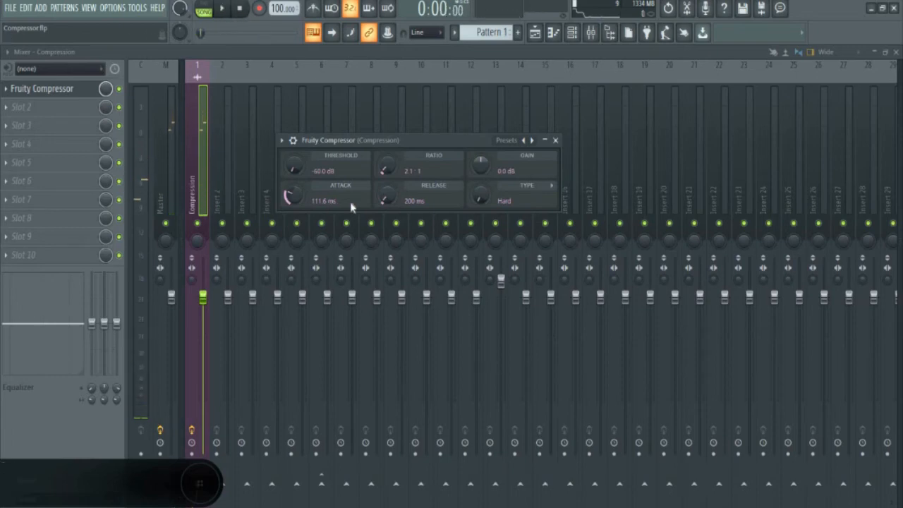
Try a 0.0 ms attack, and set the compressor to 15.0 ms attack and 200 ms release
drag(291, 196, 291, 233)
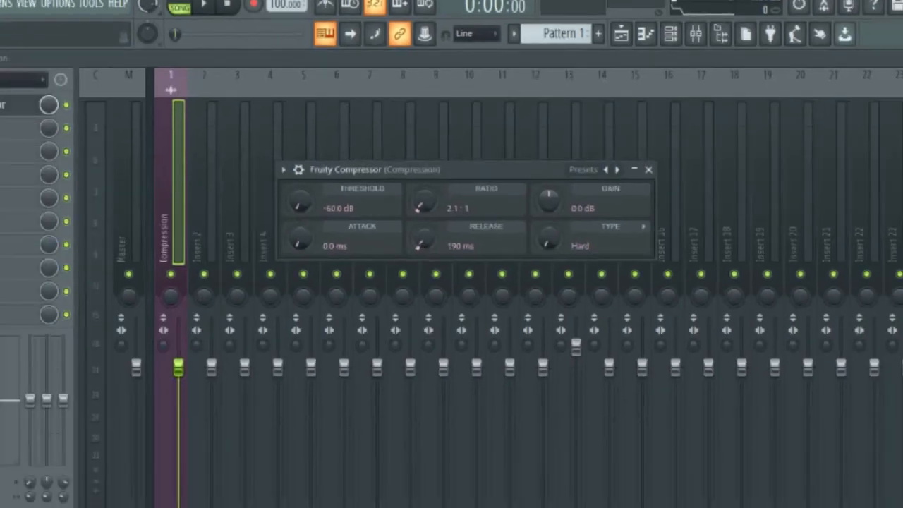
drag(410, 299, 409, 248)
mouse_move(299, 240)
mouse_down()
mouse_move(299, 230)
mouse_move(302, 246)
mouse_up()
drag(425, 255, 469, 242)
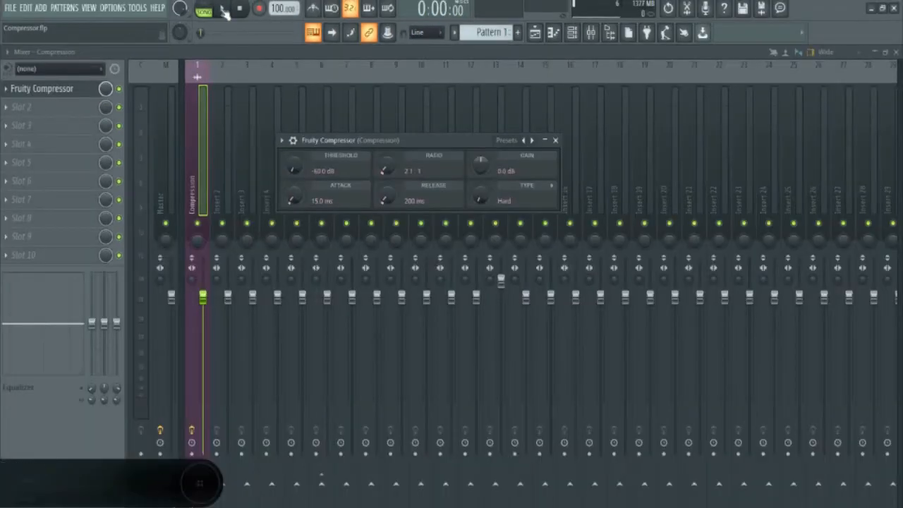
Raise the compressor release to 742 ms while the clip plays, and stop playback
click(203, 4)
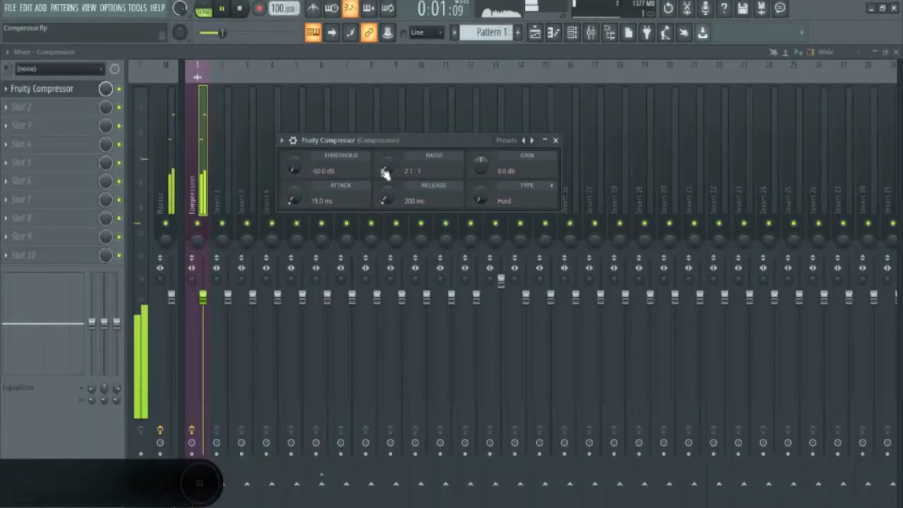
drag(386, 201, 384, 183)
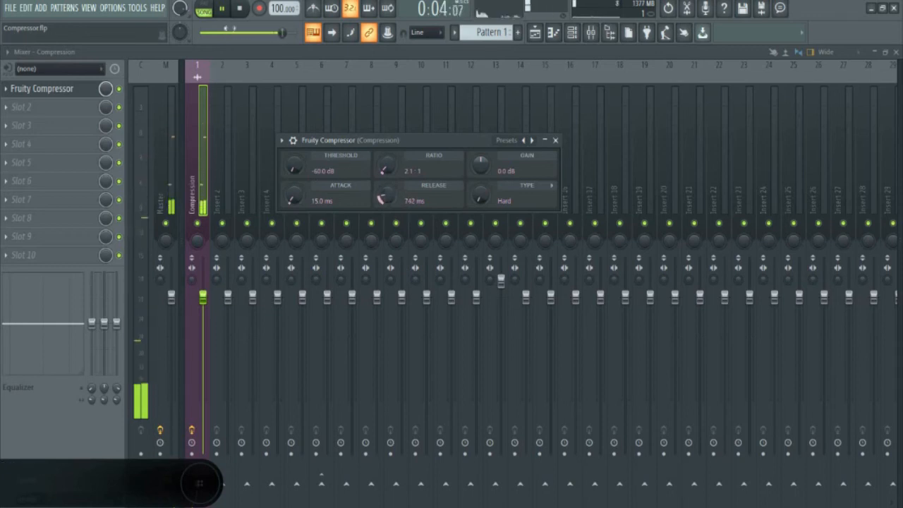
click(242, 9)
Set the threshold to -25.7 dB and raise the release to 4000 ms while auditioning the clip
drag(290, 165, 290, 158)
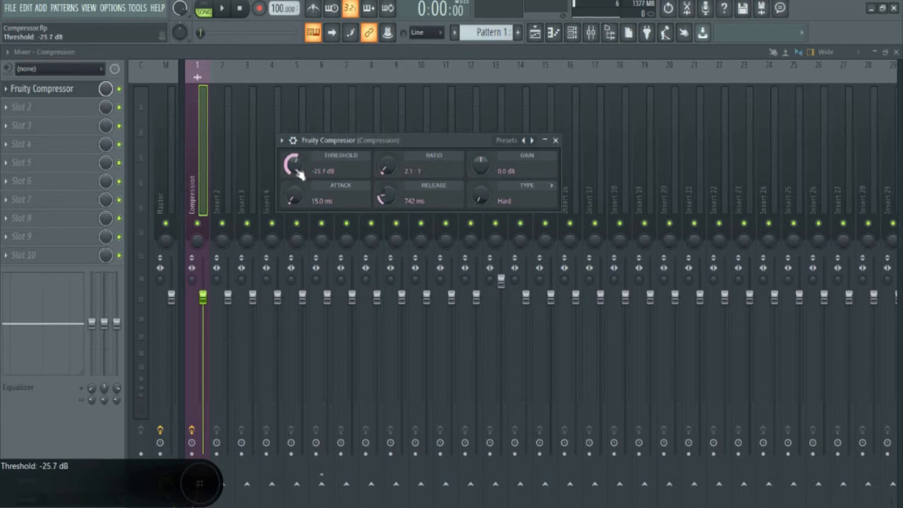
key(space)
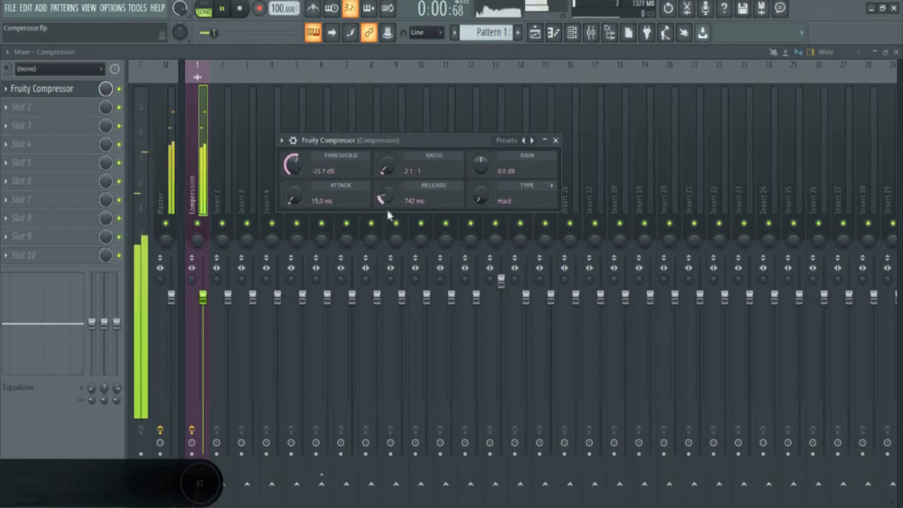
drag(386, 196, 386, 159)
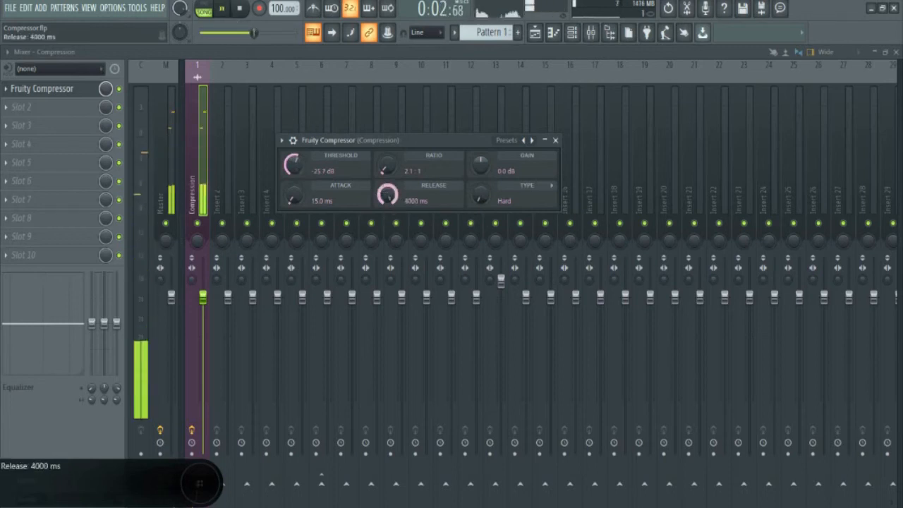
key(space)
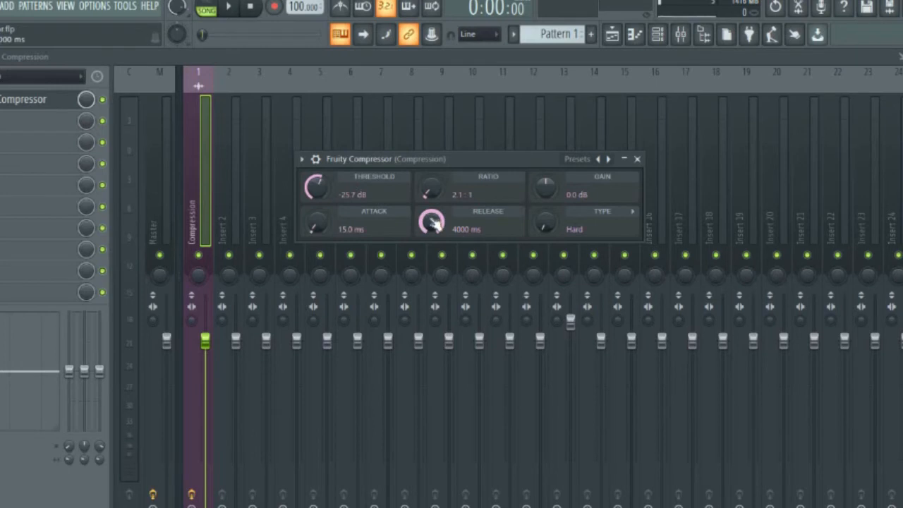
Play the clip with the release at 1 ms and sweep the release up and down, ending at about 3400 ms
drag(432, 222, 431, 243)
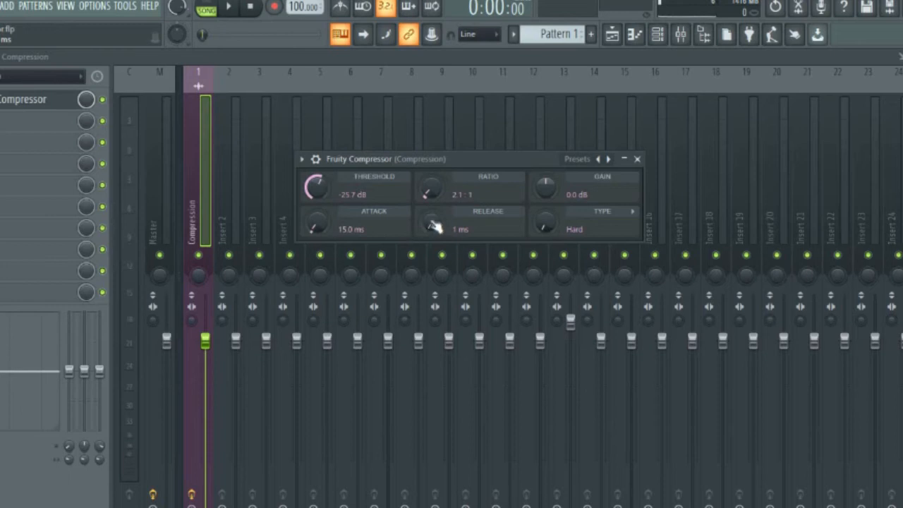
key(space)
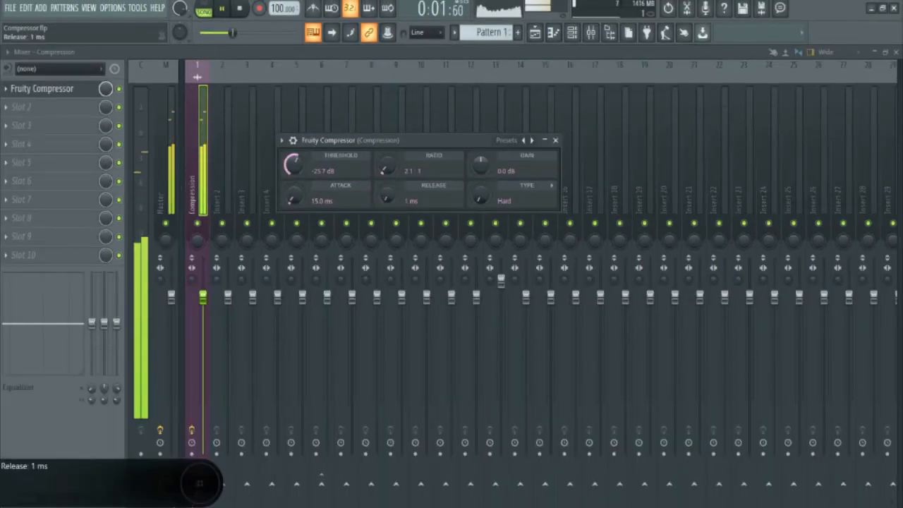
drag(387, 197, 387, 148)
drag(390, 198, 428, 293)
drag(392, 201, 392, 144)
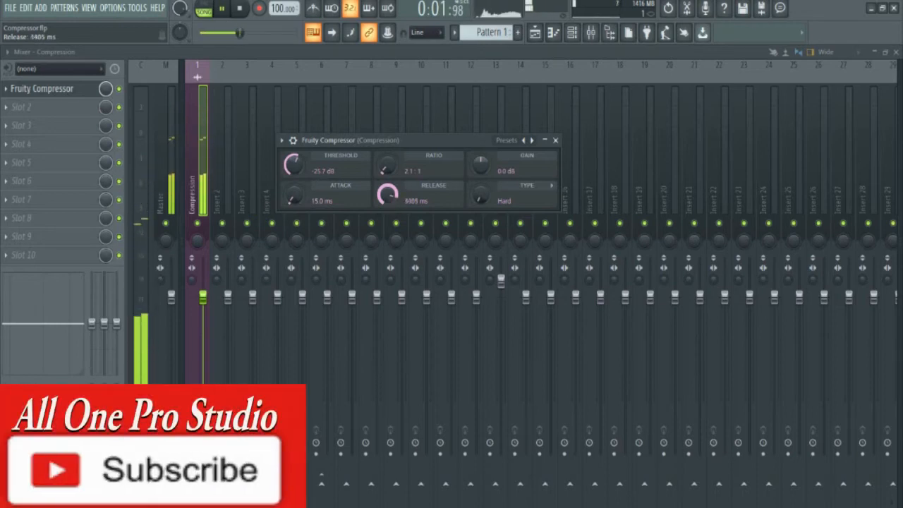
Set the compressor release to 1 ms, stop playback, and lower the threshold to -28.8 dB
drag(387, 197, 388, 244)
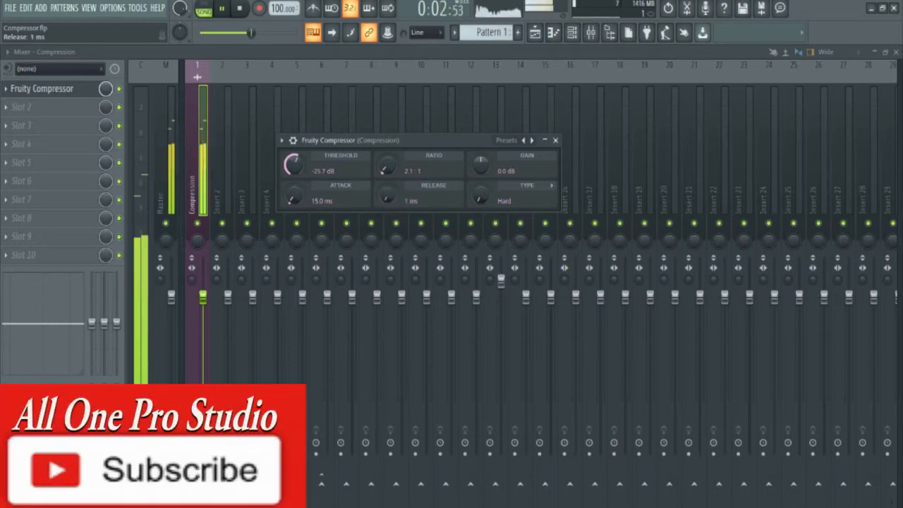
key(space)
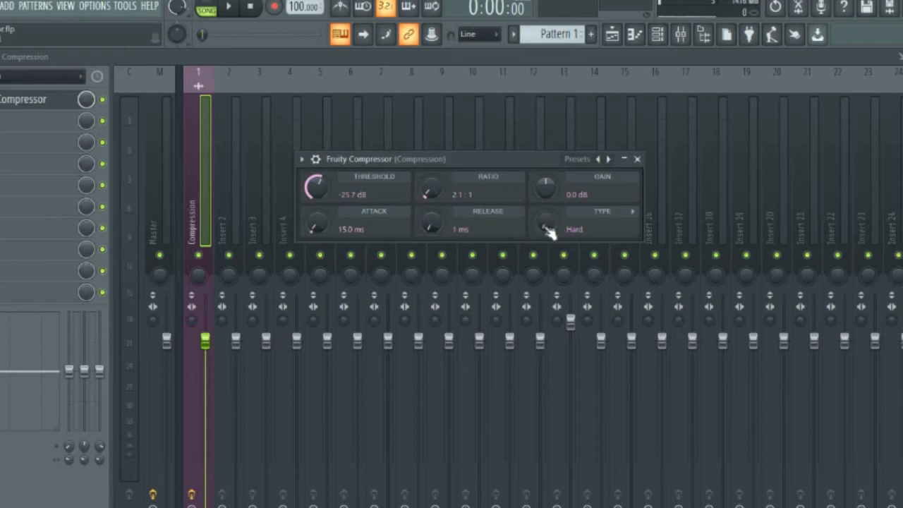
mouse_move(547, 227)
mouse_down()
mouse_move(547, 204)
mouse_move(547, 233)
mouse_up()
drag(321, 187, 321, 200)
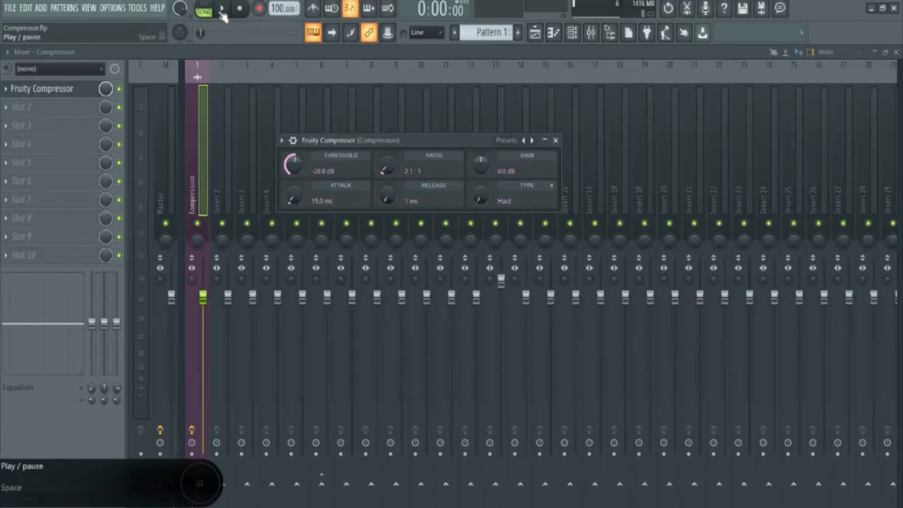
Audition the clip with the compressor types Medium, Soft, Hard/R, Medium/R and Soft/R, stop playback, and restore the Hard type
click(221, 9)
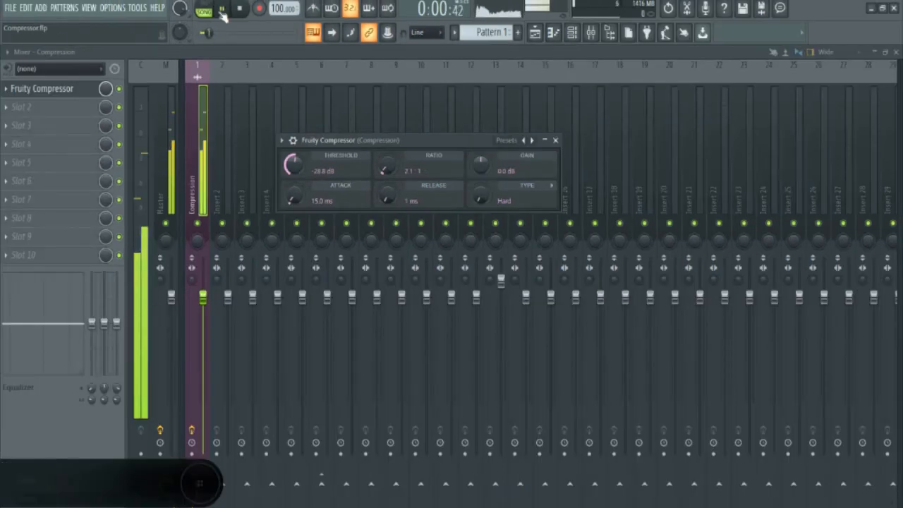
mouse_move(481, 199)
mouse_down()
mouse_move(480, 184)
mouse_move(481, 200)
mouse_move(480, 192)
mouse_up()
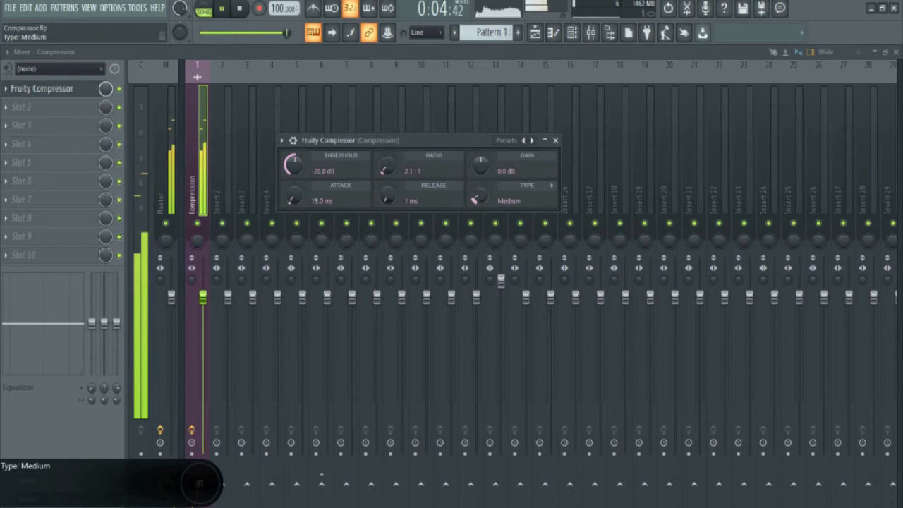
drag(481, 192, 481, 187)
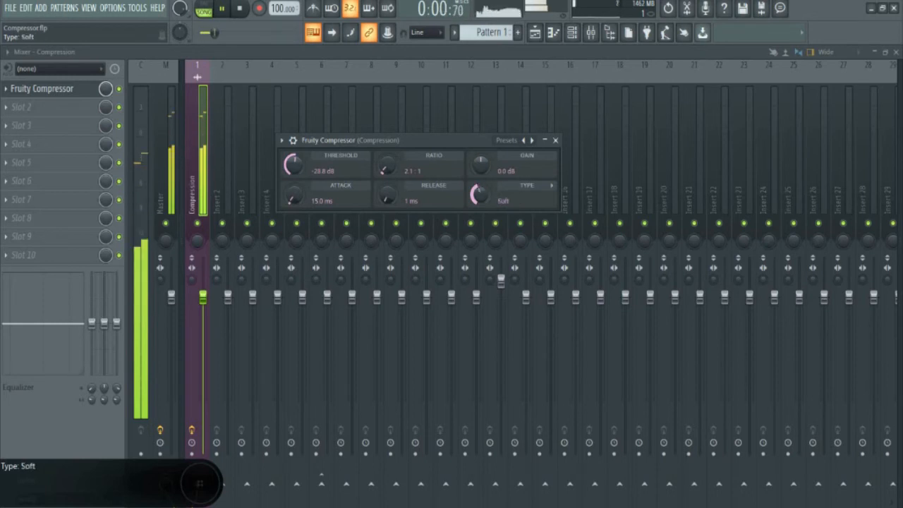
drag(480, 188, 480, 195)
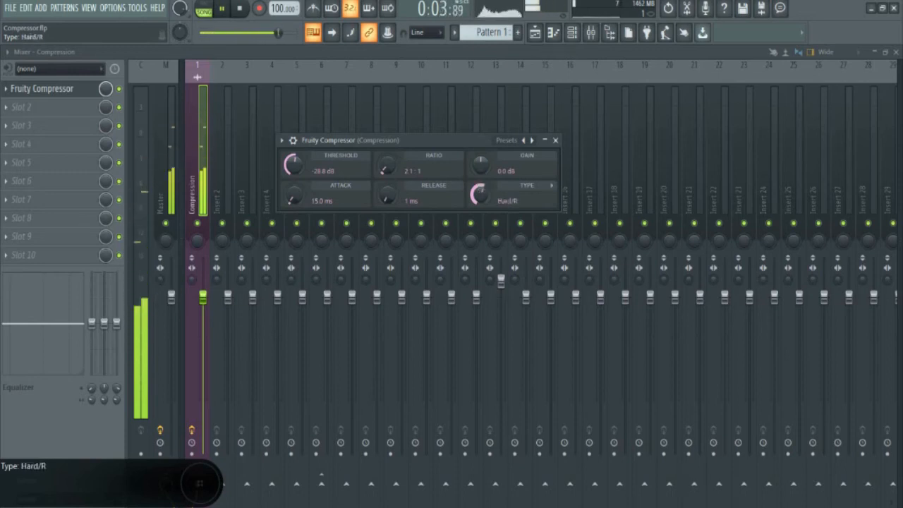
drag(481, 194, 481, 199)
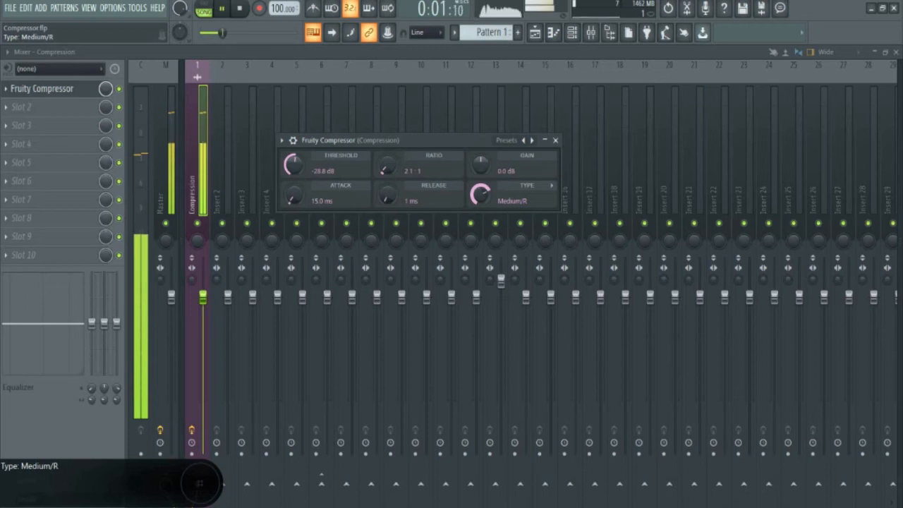
drag(480, 199, 482, 198)
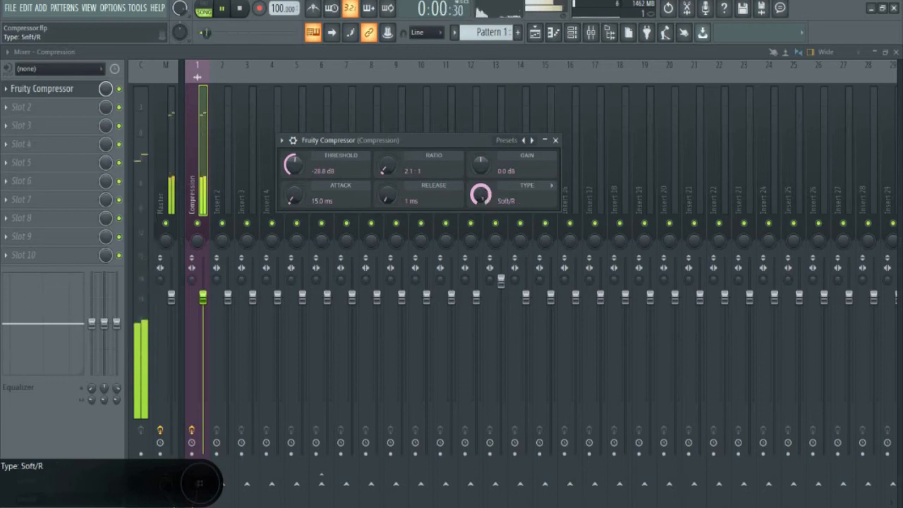
click(247, 15)
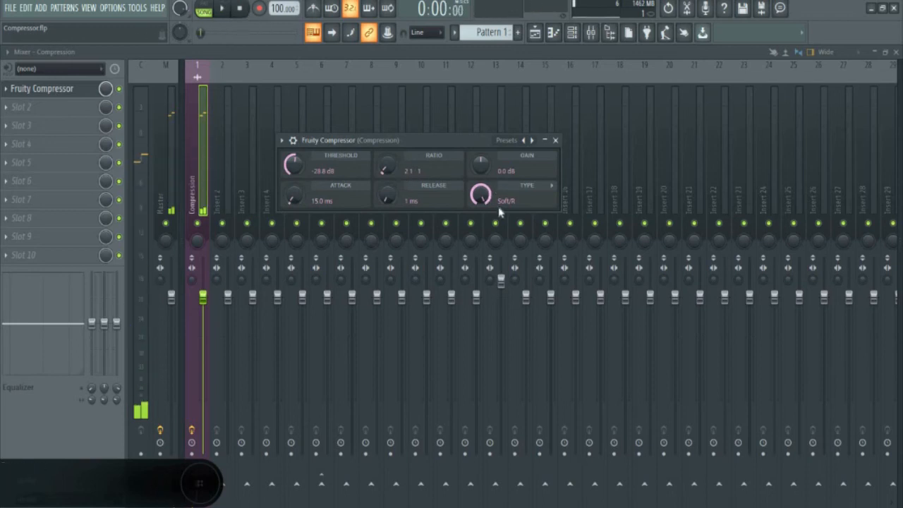
drag(547, 218, 546, 246)
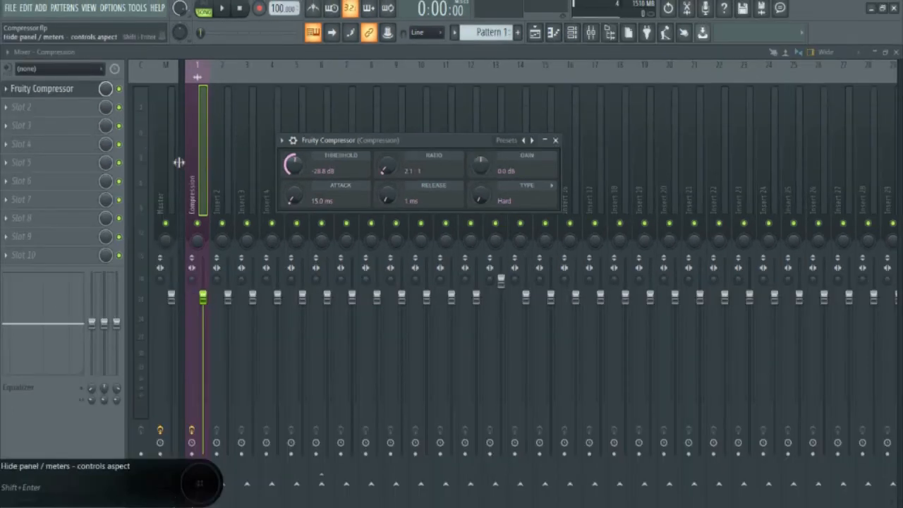
Play the clip with Fruity Compressor bypassed to check its uncompressed peak level, and re-enable the effect after stopping
click(118, 88)
key(space)
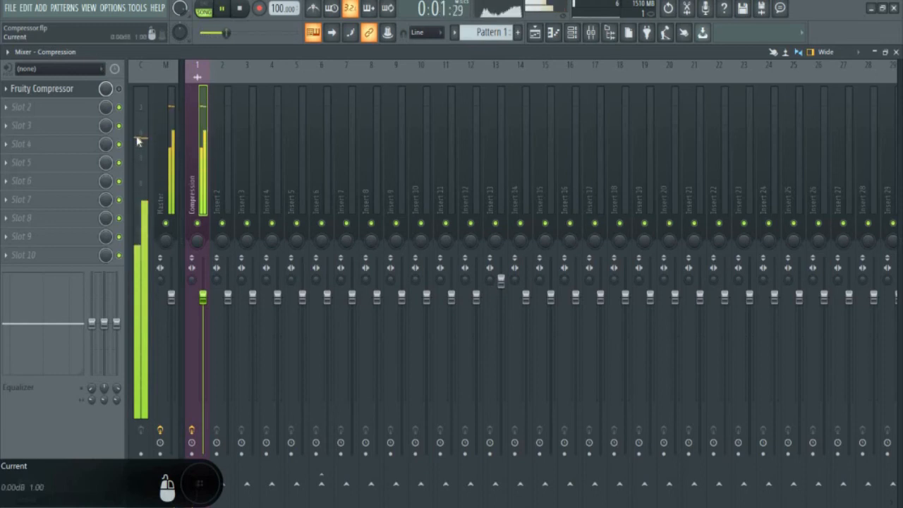
key(space)
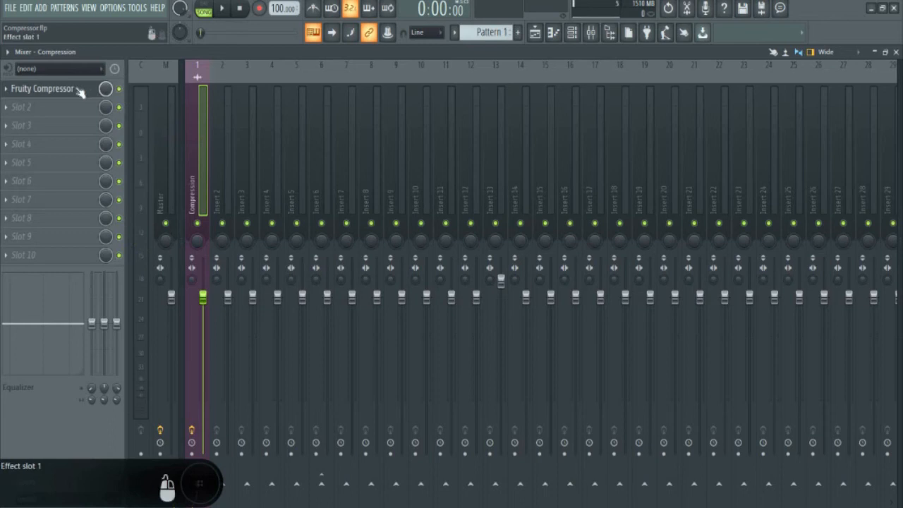
key(space)
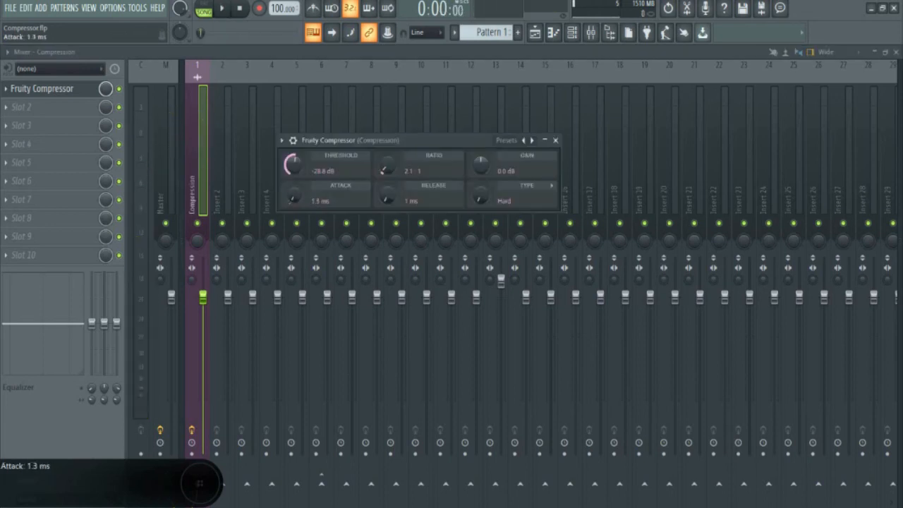
Set the compressor attack to 0.0 ms and play the clip twice to check its compressed peak level on the meter
drag(294, 197, 294, 209)
key(space)
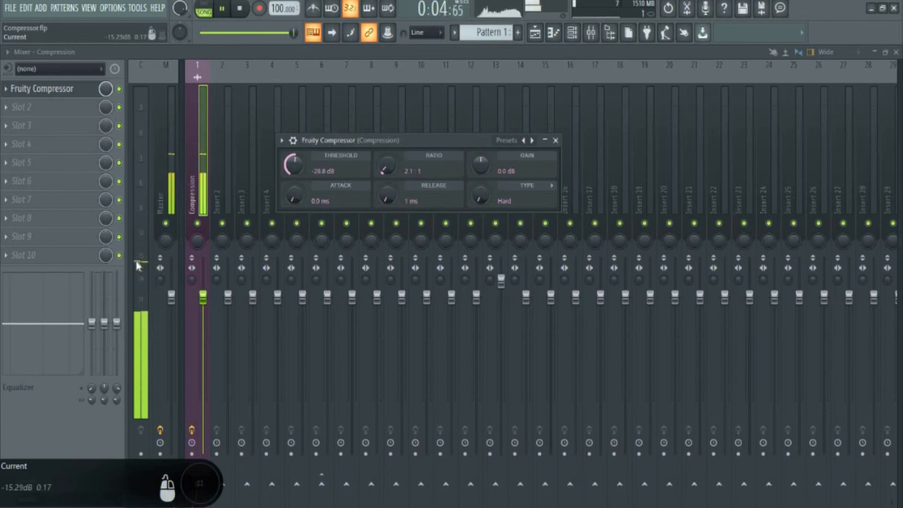
key(space)
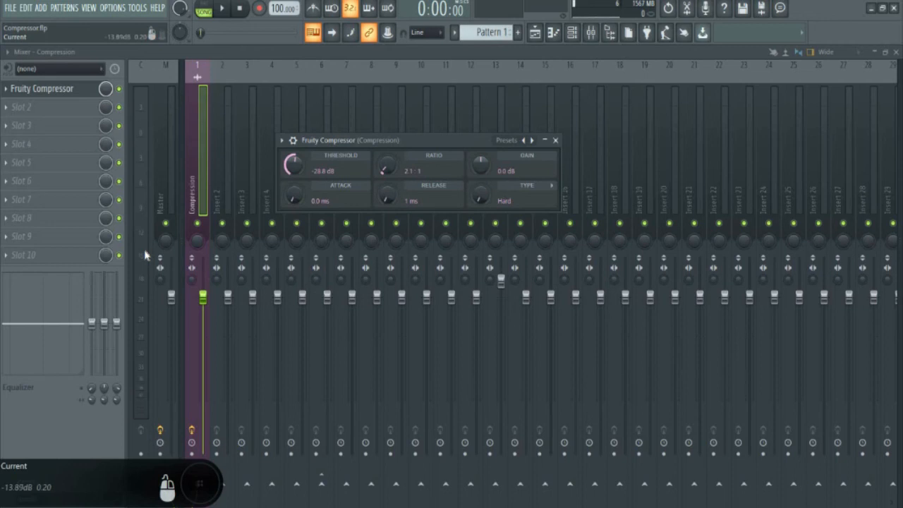
key(space)
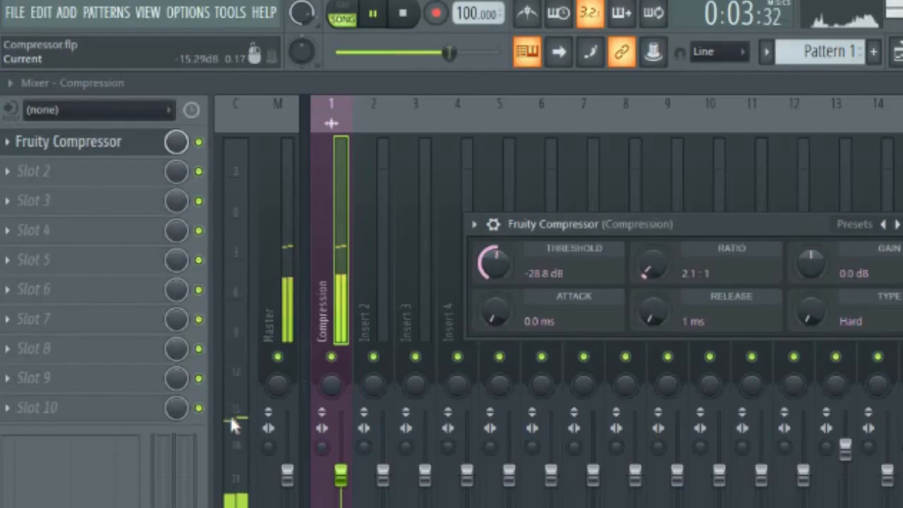
key(space)
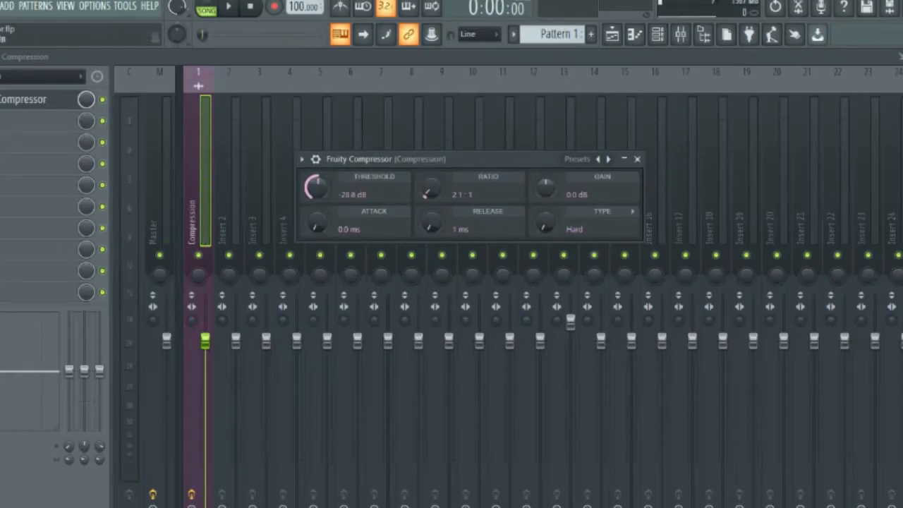
Raise the compressor gain to 15.0 dB and play the clip to check the compensated peak level
drag(546, 186, 546, 159)
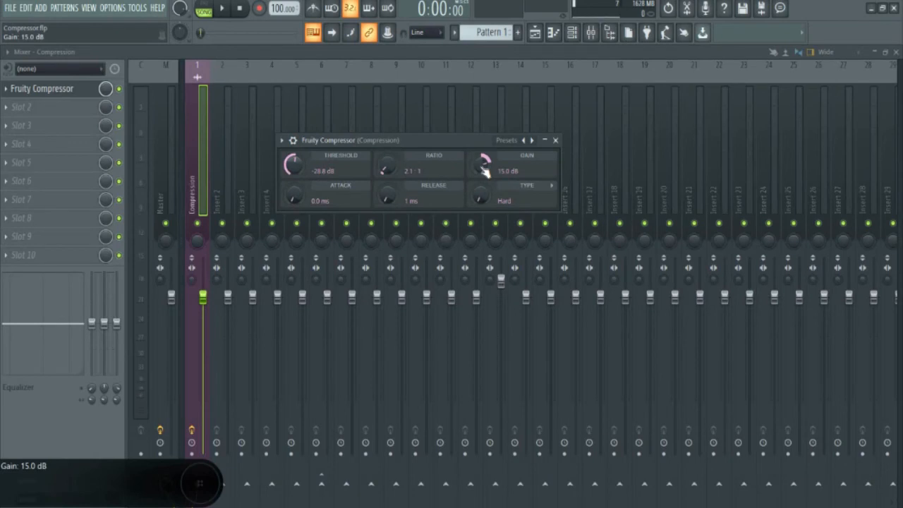
key(space)
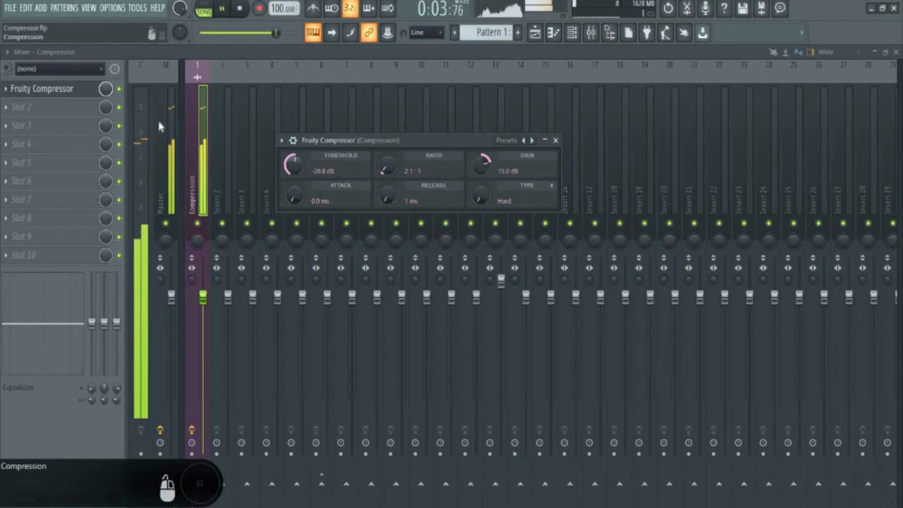
key(space)
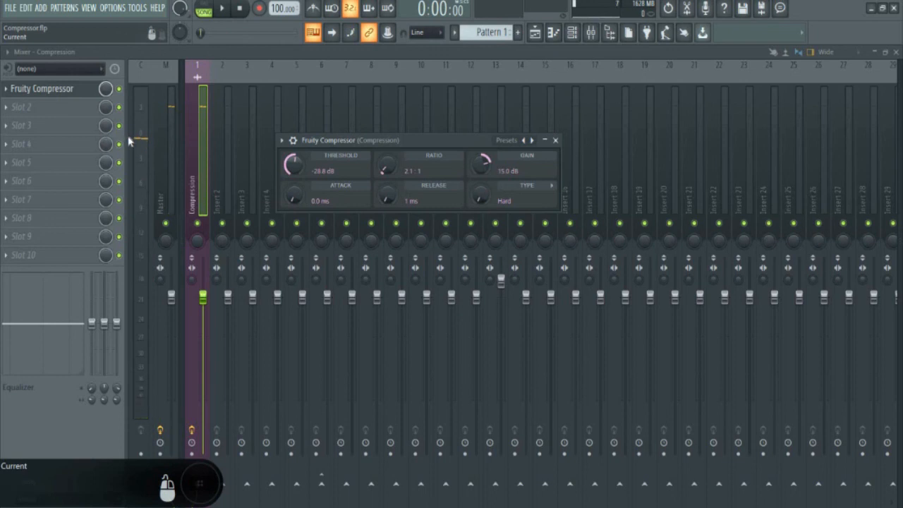
Compare the clip's sound and level with Fruity Compressor bypassed and re-enabled, stopping playback after each pass
click(119, 89)
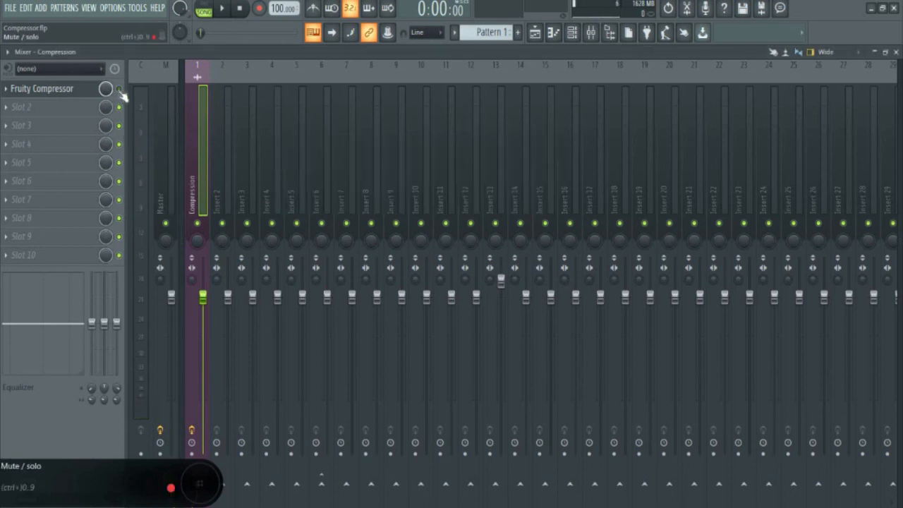
key(space)
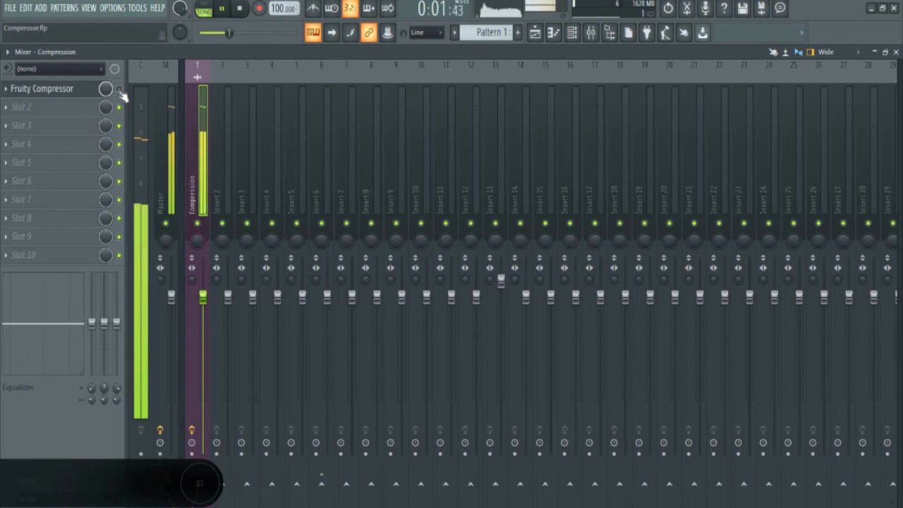
key(space)
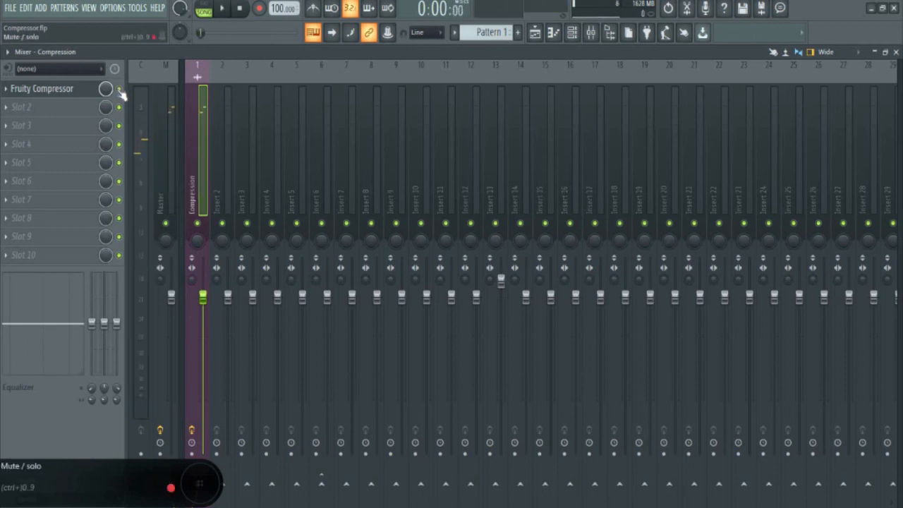
key(space)
key(space)
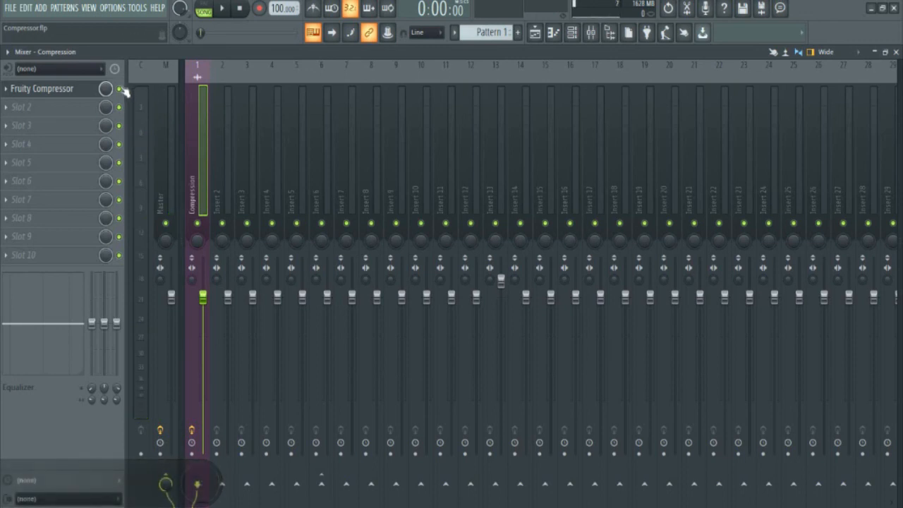
Open Fruity Compressor's window from the first effect slot to review its settings, and close it again
click(75, 90)
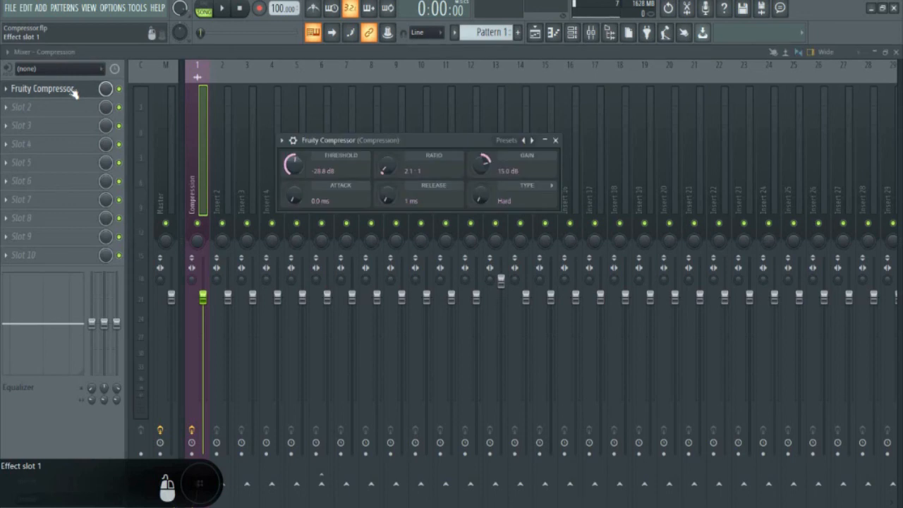
click(74, 93)
click(58, 96)
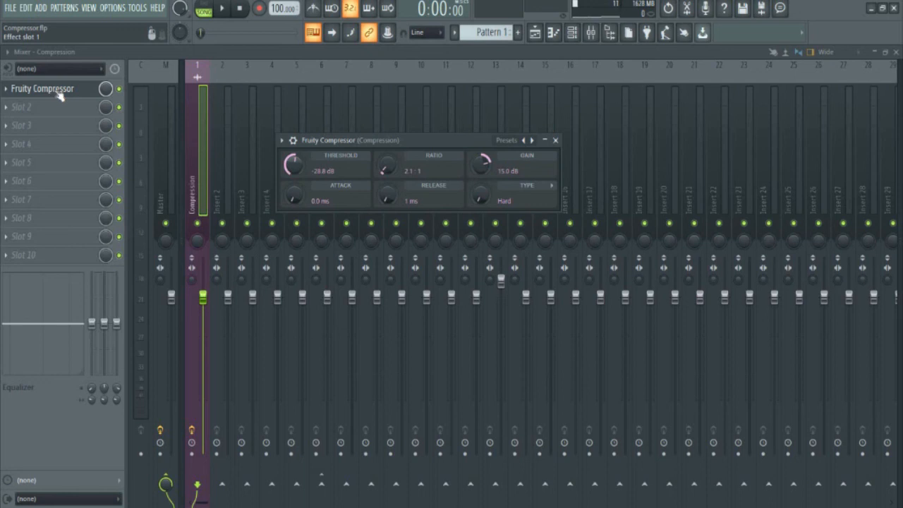
click(67, 95)
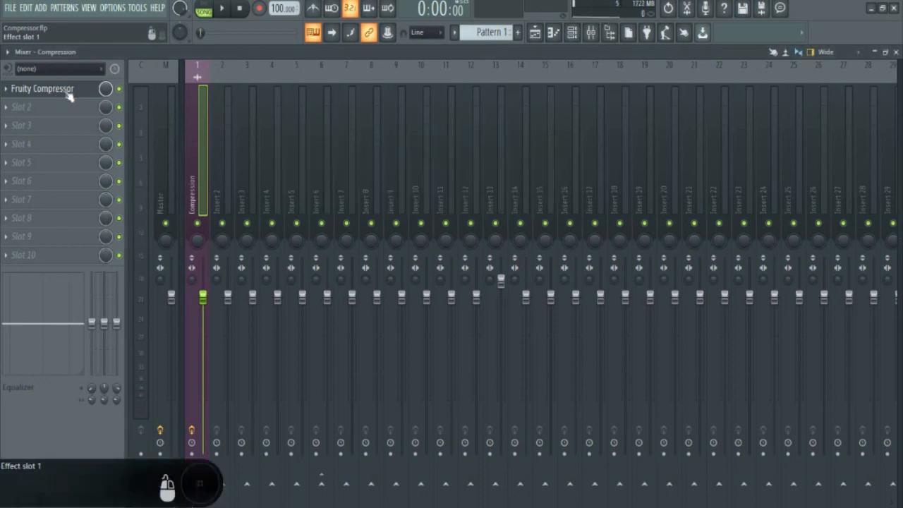